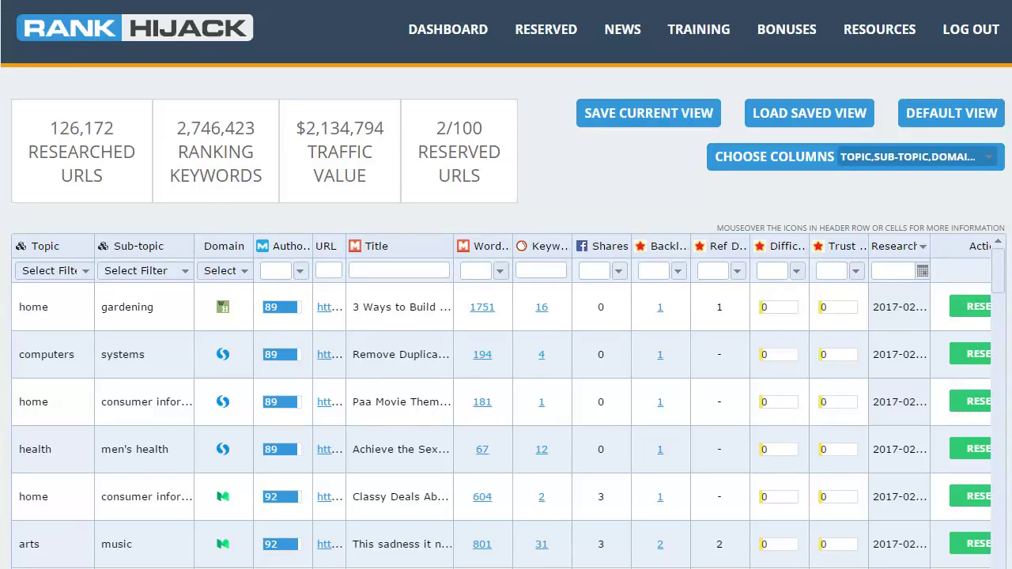
Review the list of columns available for the URL table without changing the selection.
left_click(987, 158)
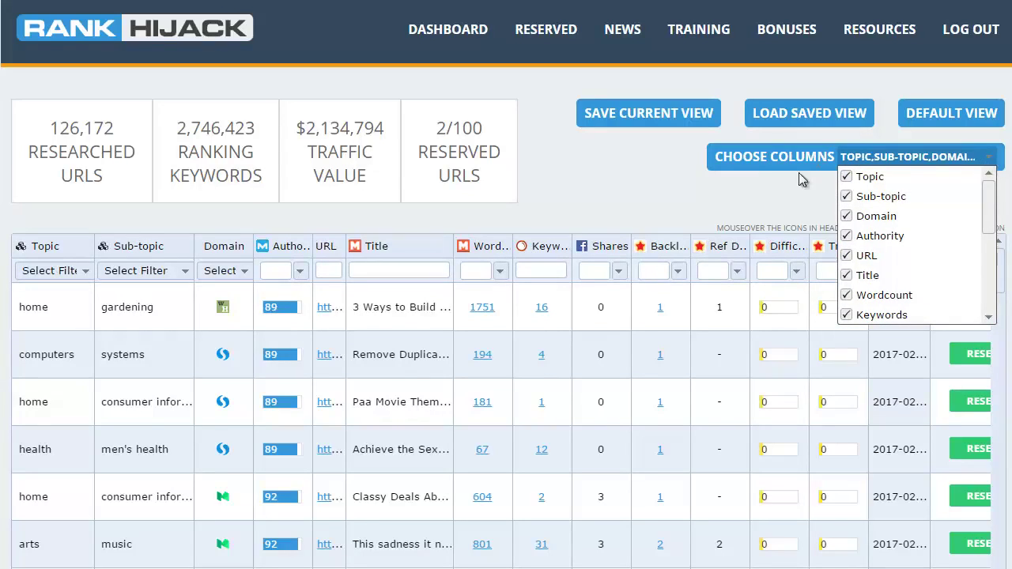
left_click(765, 201)
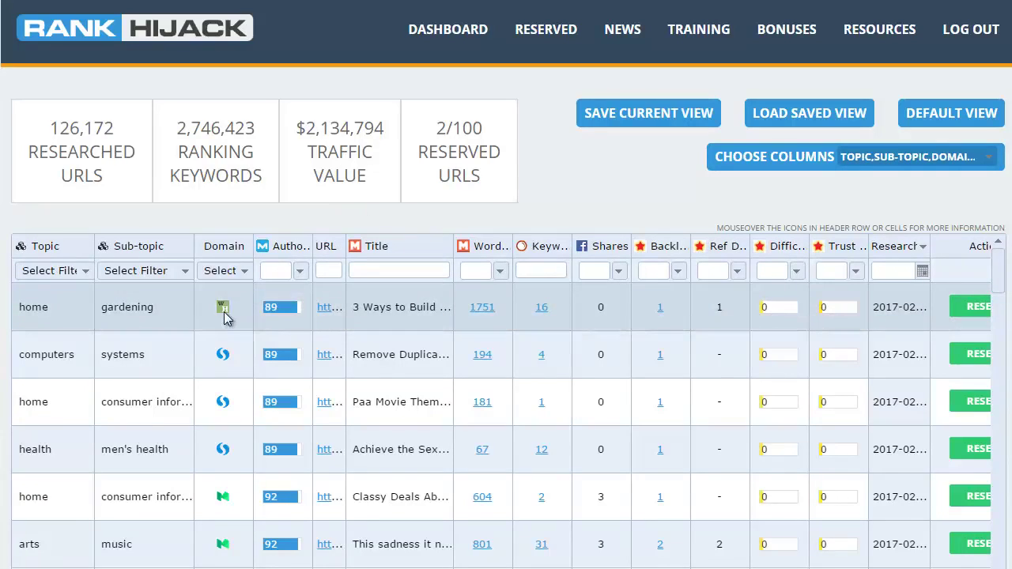
mouse_move(225, 317)
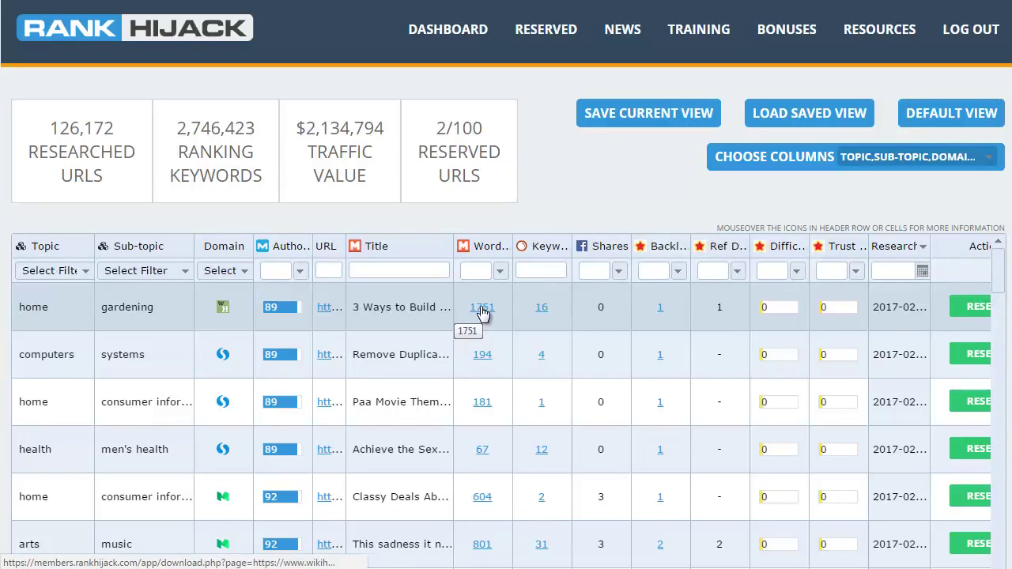
Download the ranking keywords of the "3 Ways to Build a Wormery" page, read through the keyword file and close it.
left_click(542, 309)
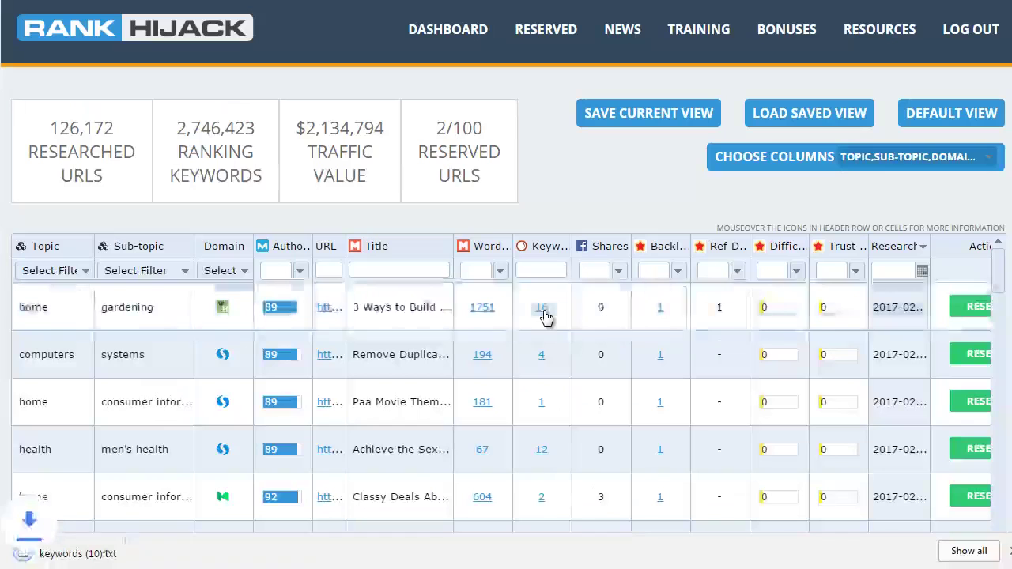
left_click(164, 552)
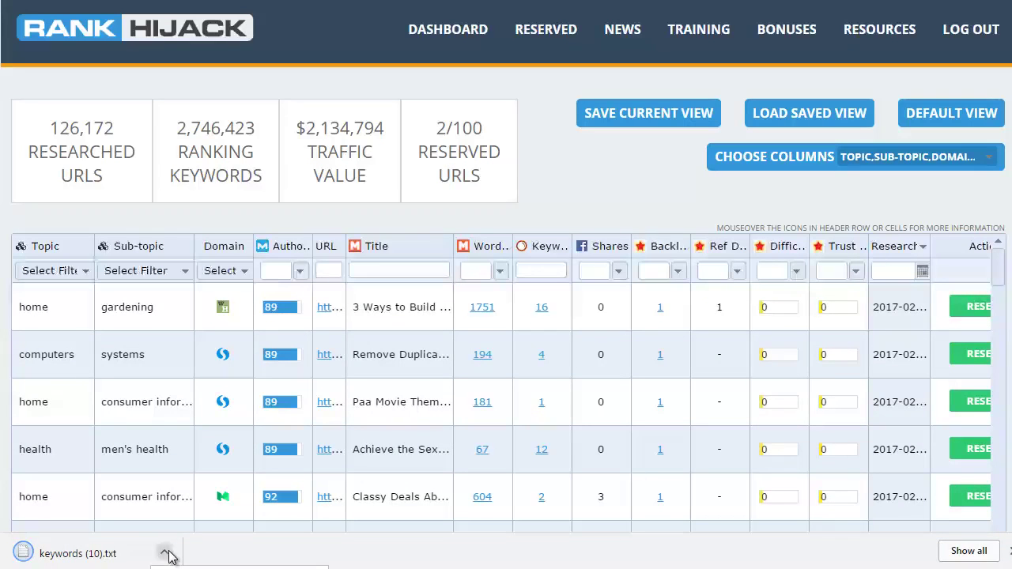
left_click(190, 568)
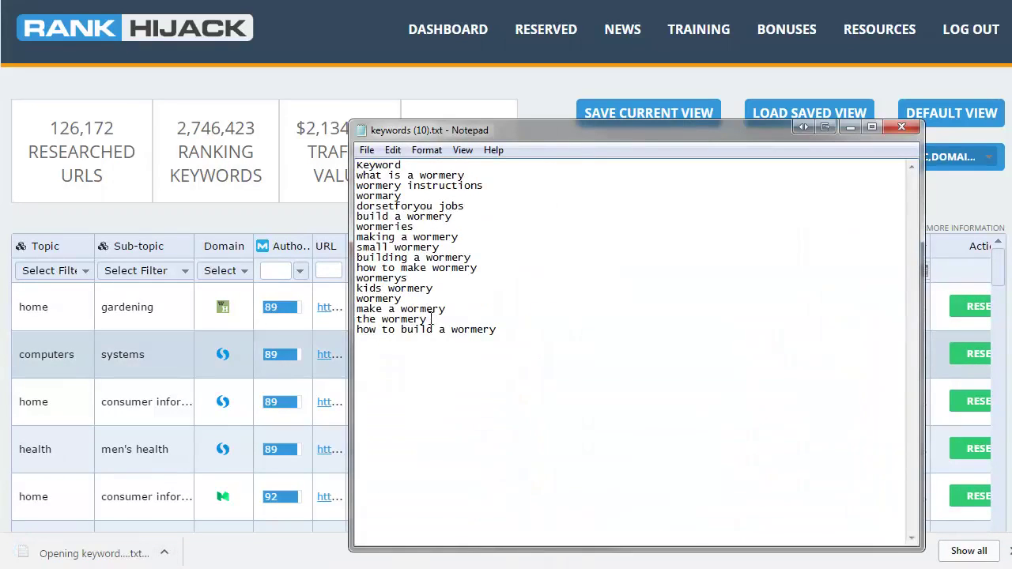
left_click_drag(913, 549, 699, 484)
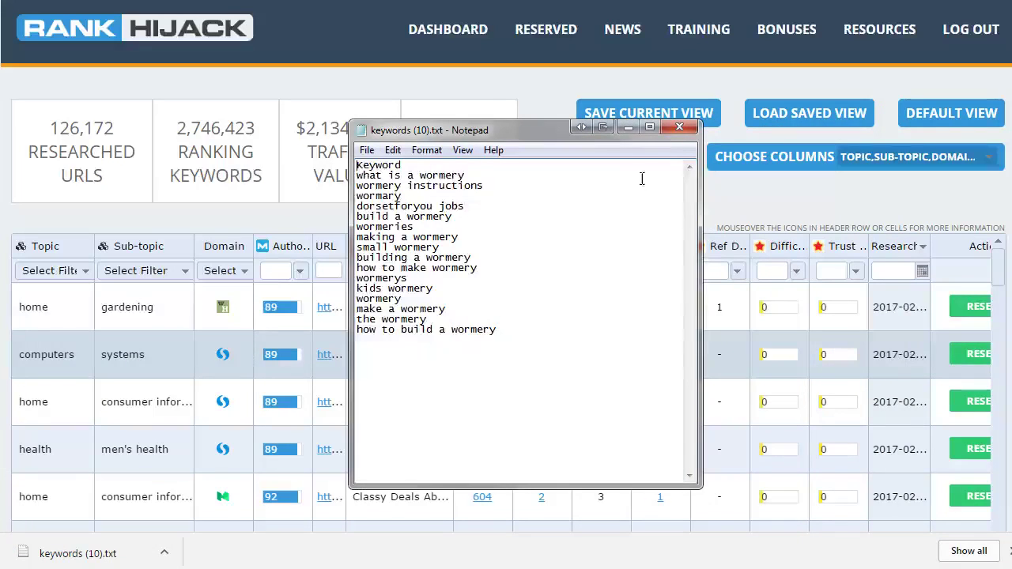
left_click(679, 126)
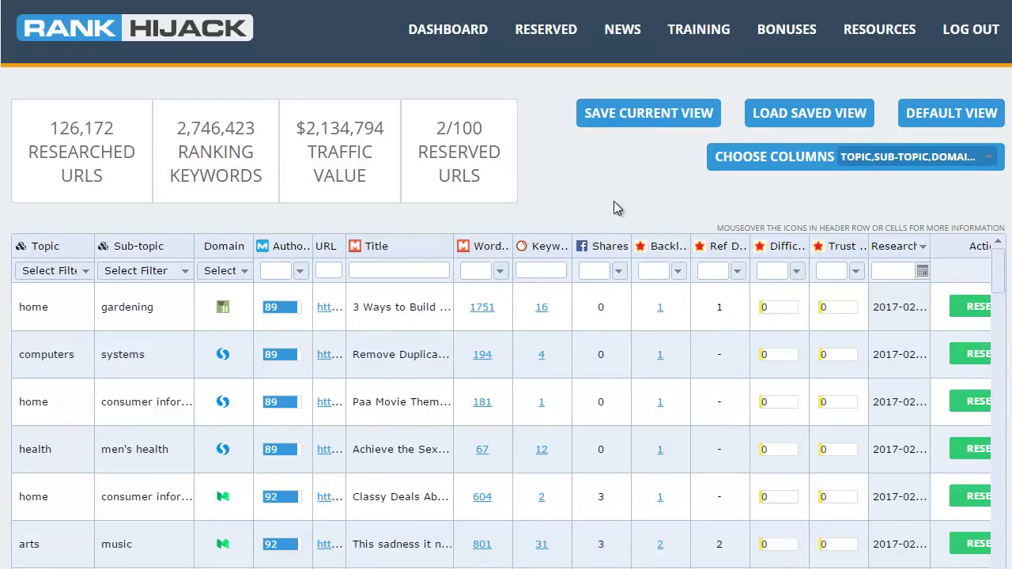
Read the header explanations for the Shares, Difficulty, Trust Flow and referring domains columns.
mouse_move(585, 252)
mouse_move(760, 250)
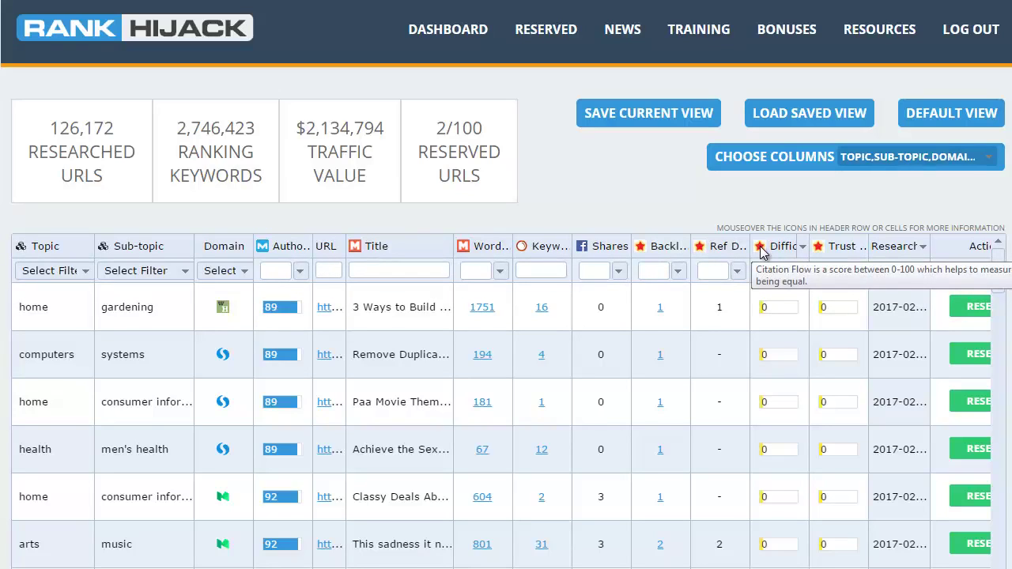
mouse_move(822, 250)
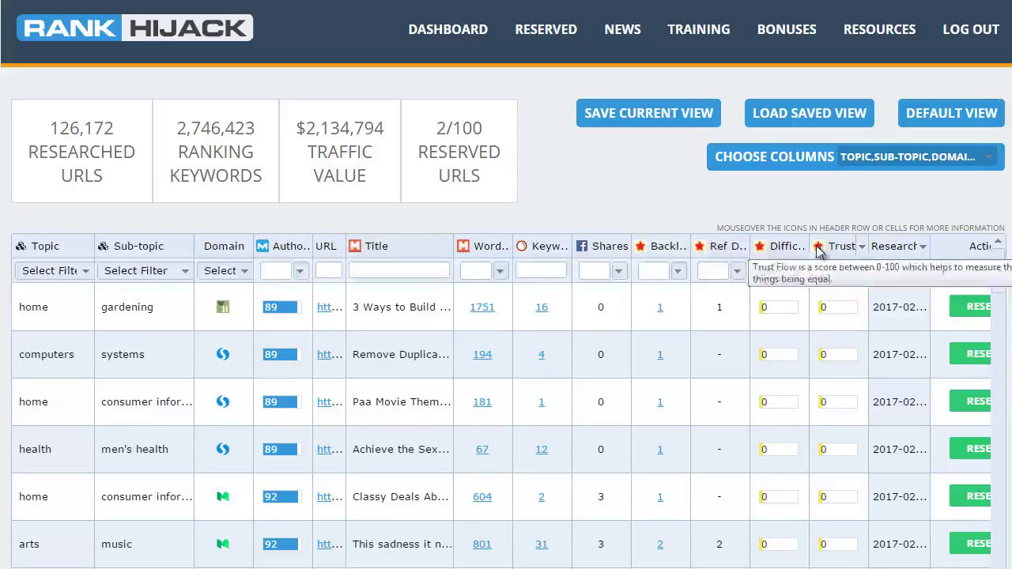
mouse_move(704, 250)
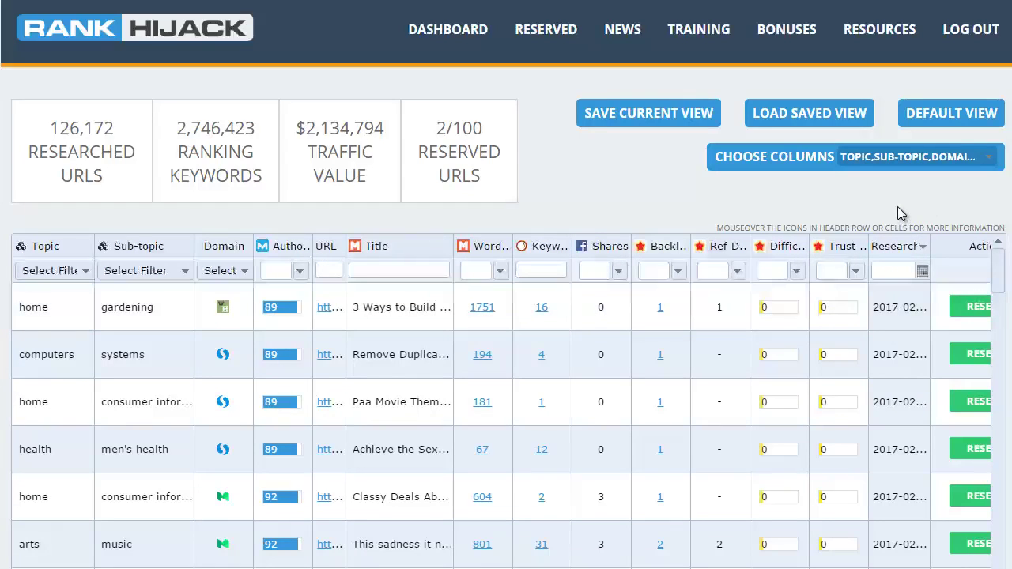
Narrow the Researched date column so the Actions column fits fully within the table.
left_click(966, 310)
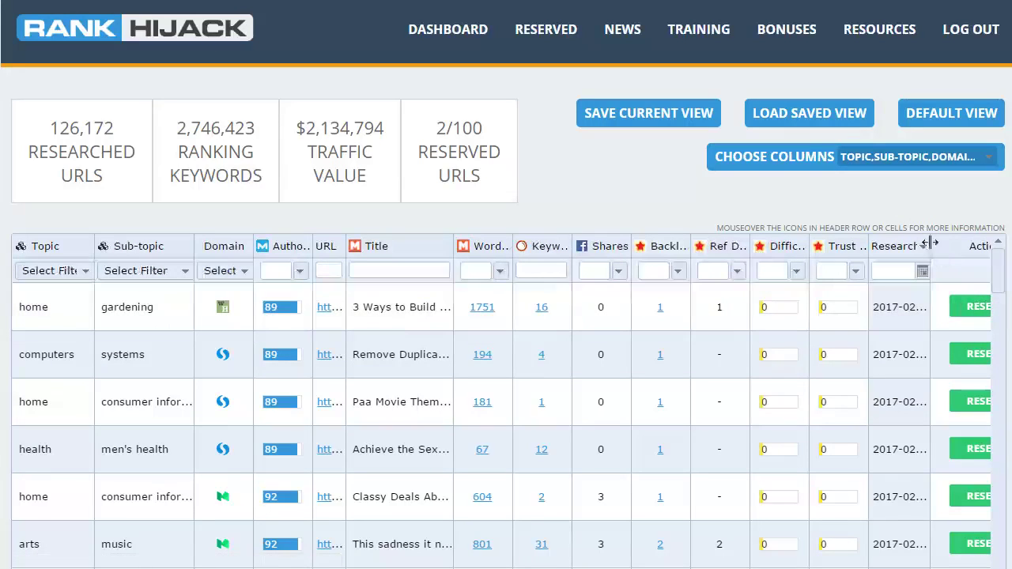
left_click_drag(931, 241, 898, 244)
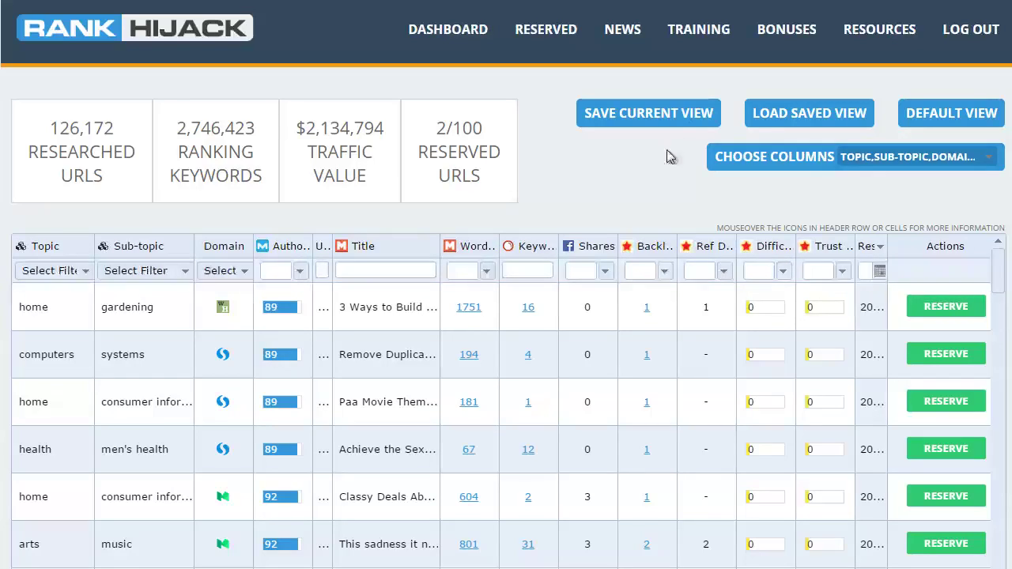
Filter the table to pages with less than 5 backlinks and sort them by keyword count in descending order.
left_click(665, 271)
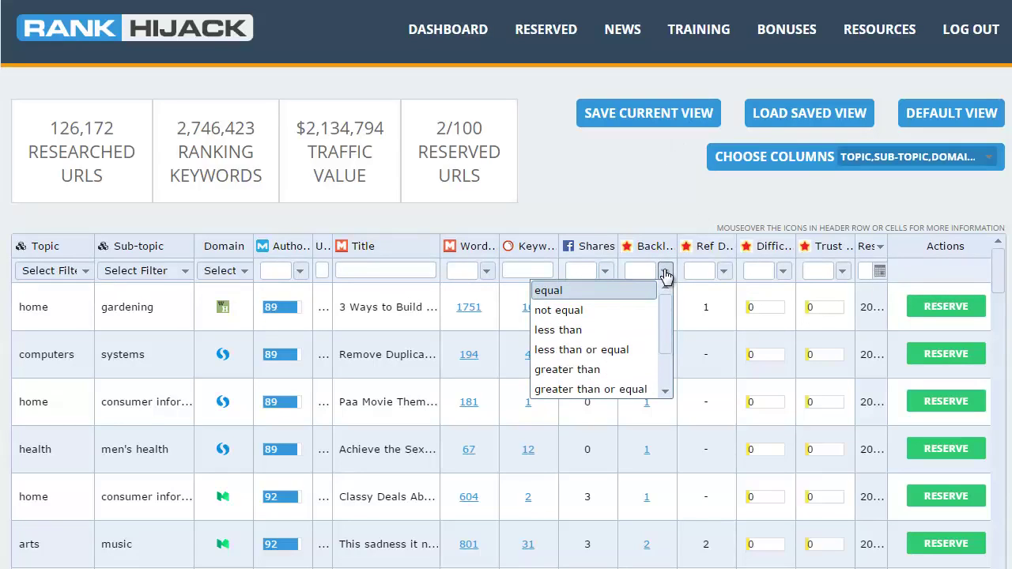
left_click(572, 330)
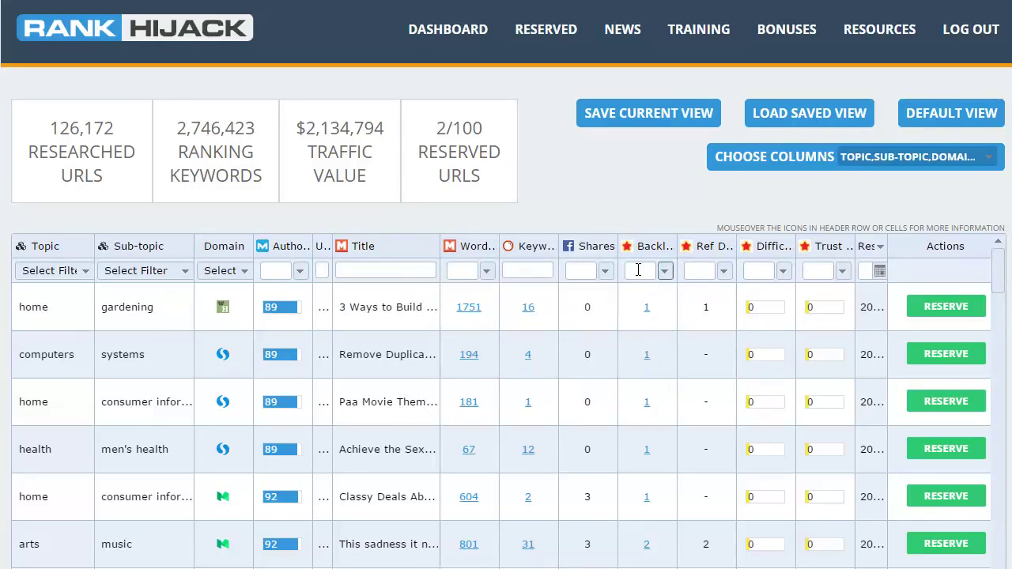
left_click(637, 269)
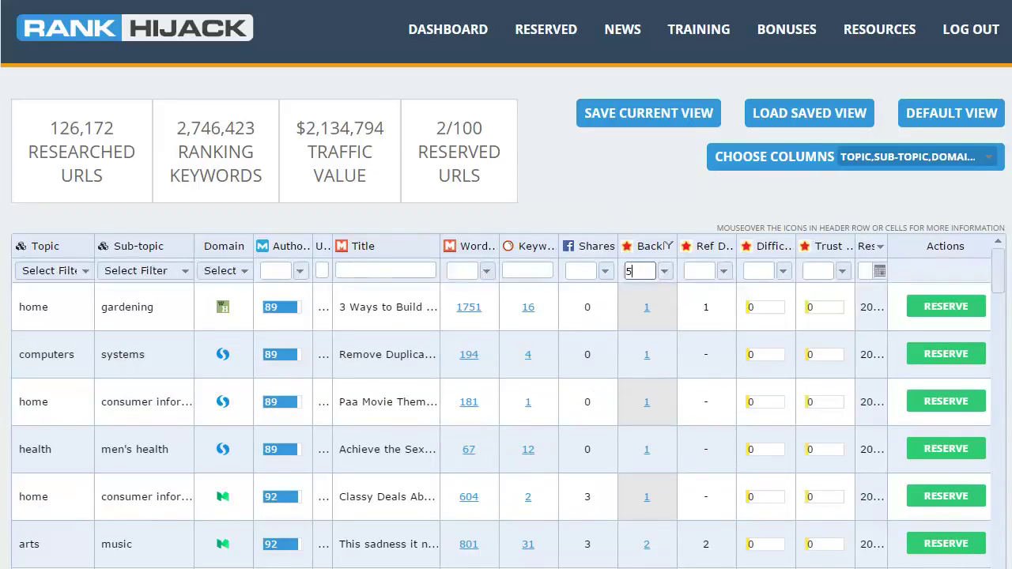
left_click(792, 195)
left_click(530, 249)
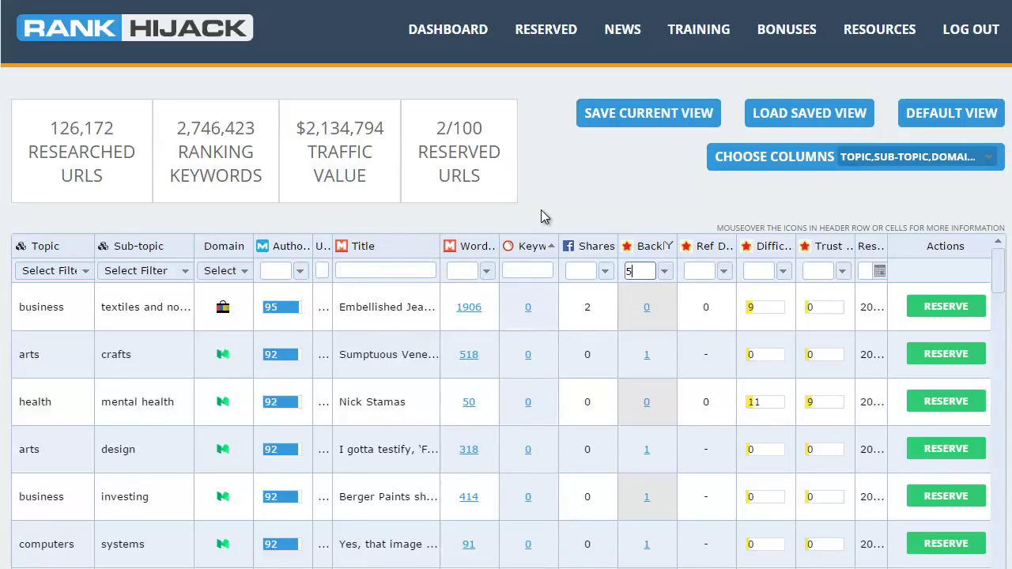
left_click(534, 249)
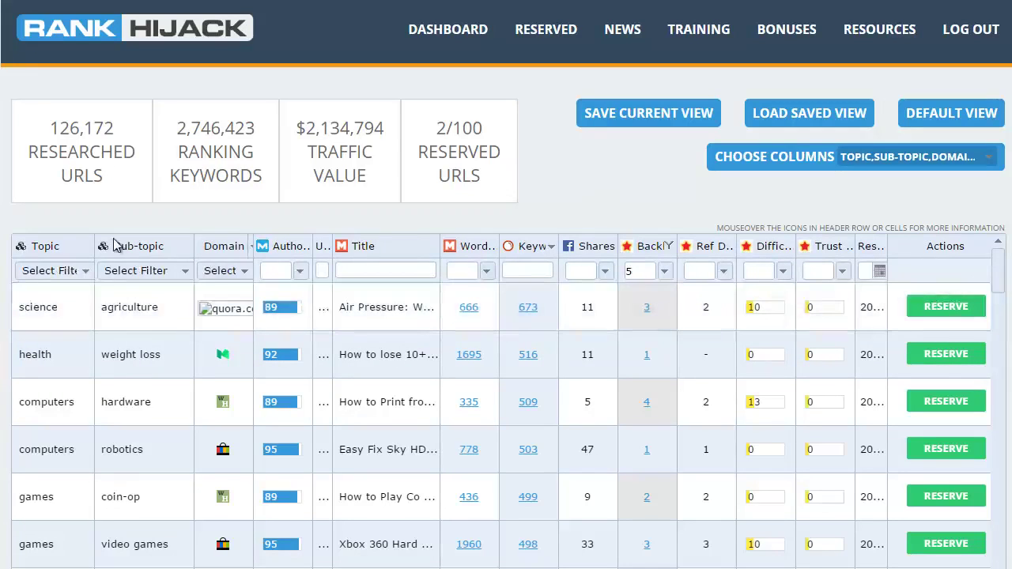
Restrict the Topic filter to health only.
left_click(87, 274)
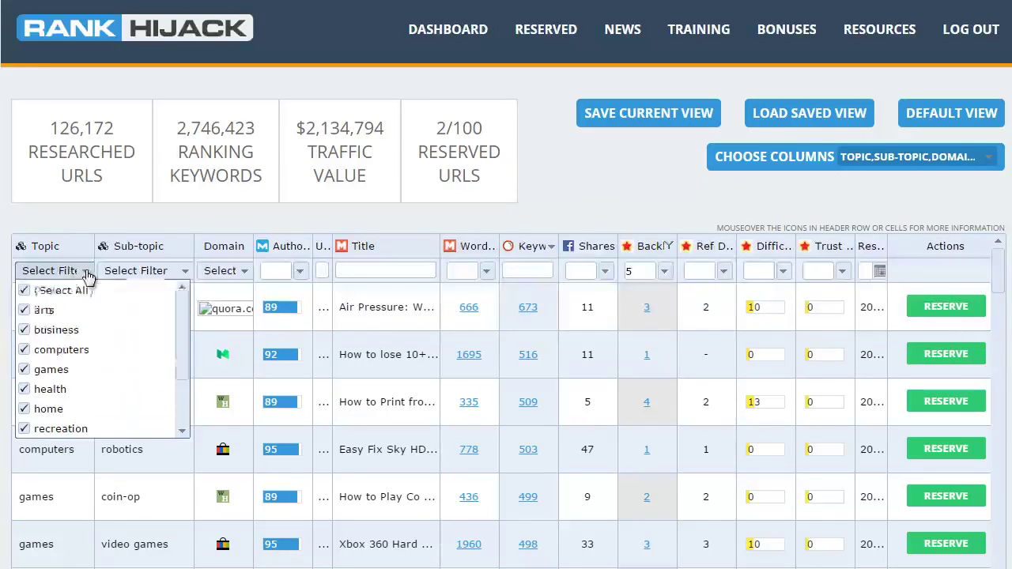
left_click(25, 292)
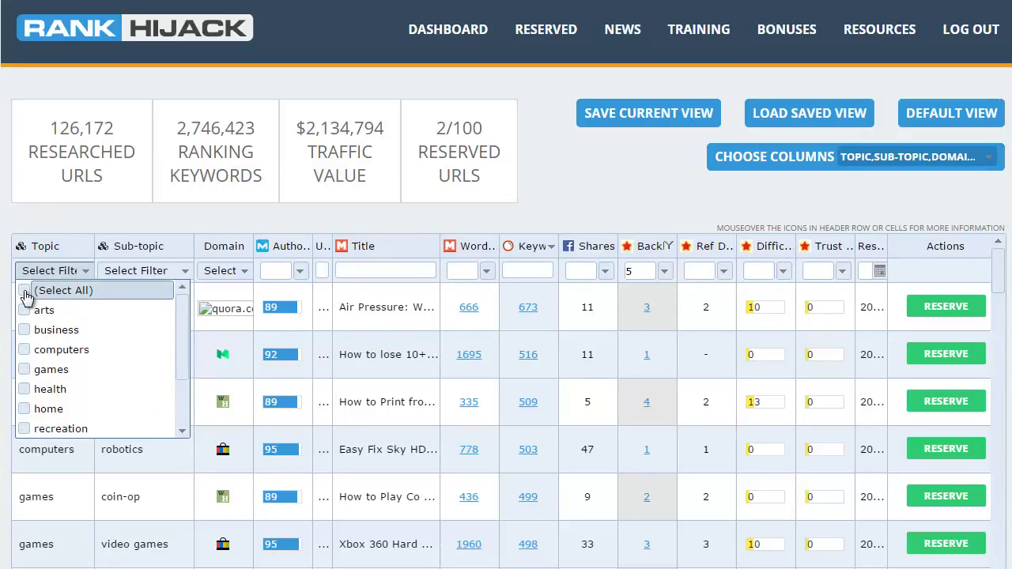
left_click(24, 389)
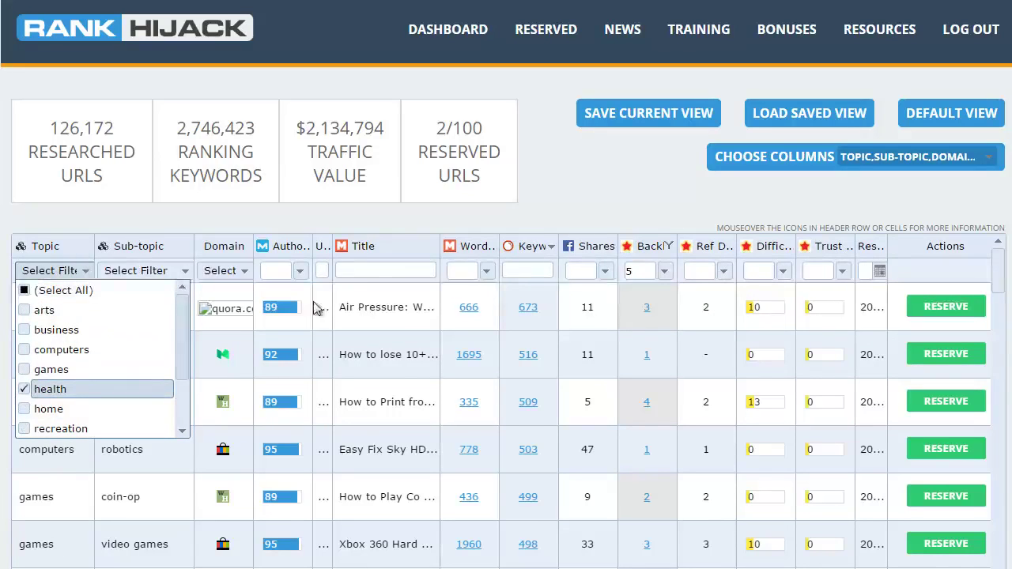
left_click(664, 192)
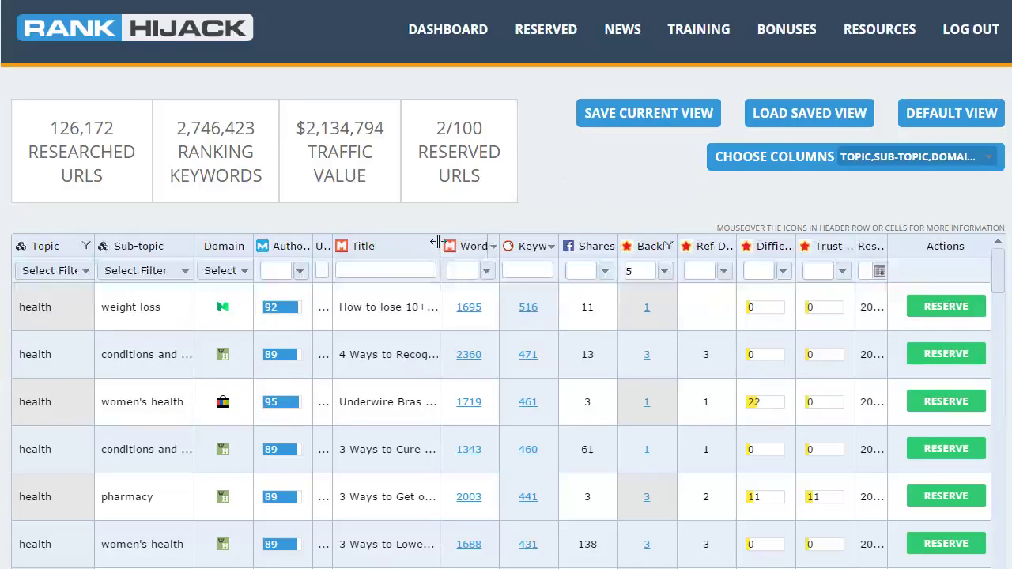
Widen the Title column for longer page titles and look through the filtered health results.
left_click_drag(440, 246, 529, 244)
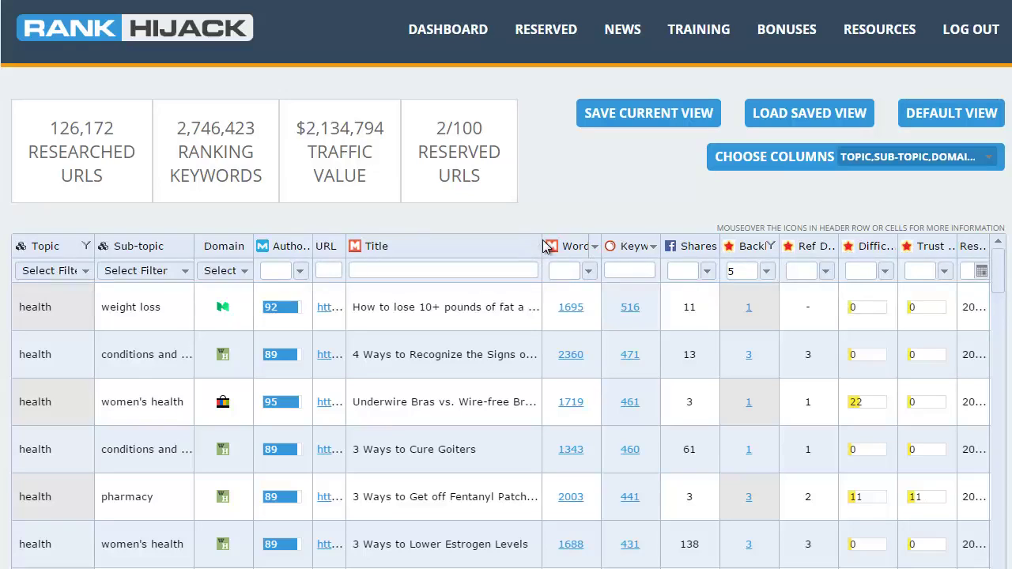
left_click_drag(543, 246, 595, 237)
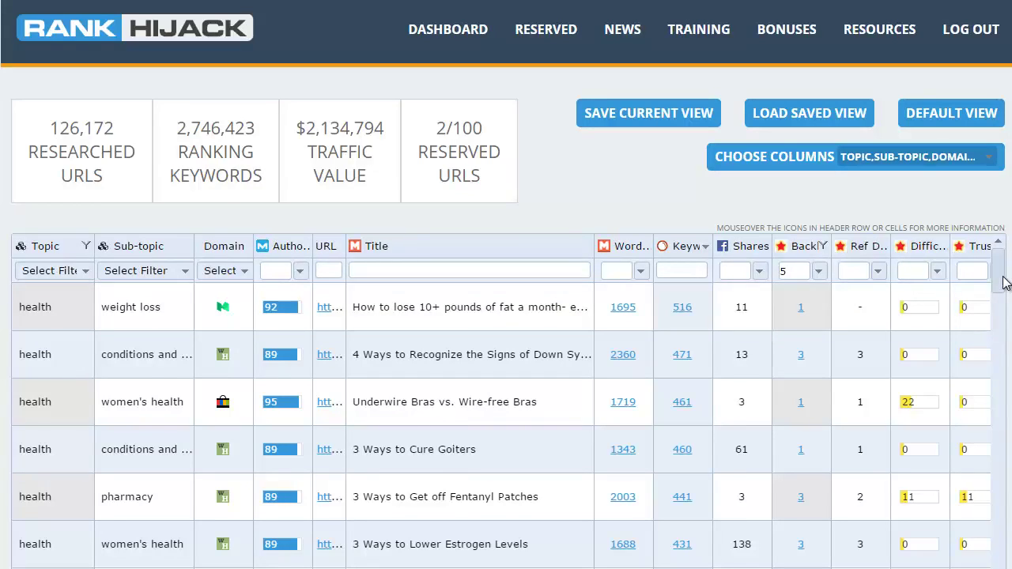
left_click_drag(1001, 285, 999, 474)
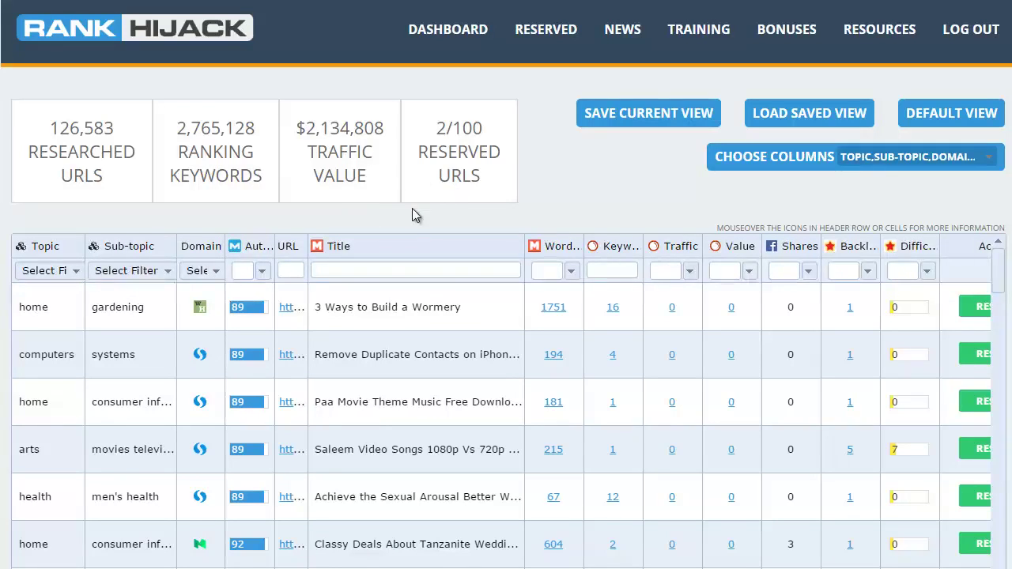
Filter the page titles by "dog" and look through the matching pages.
left_click(382, 271)
left_click(416, 272)
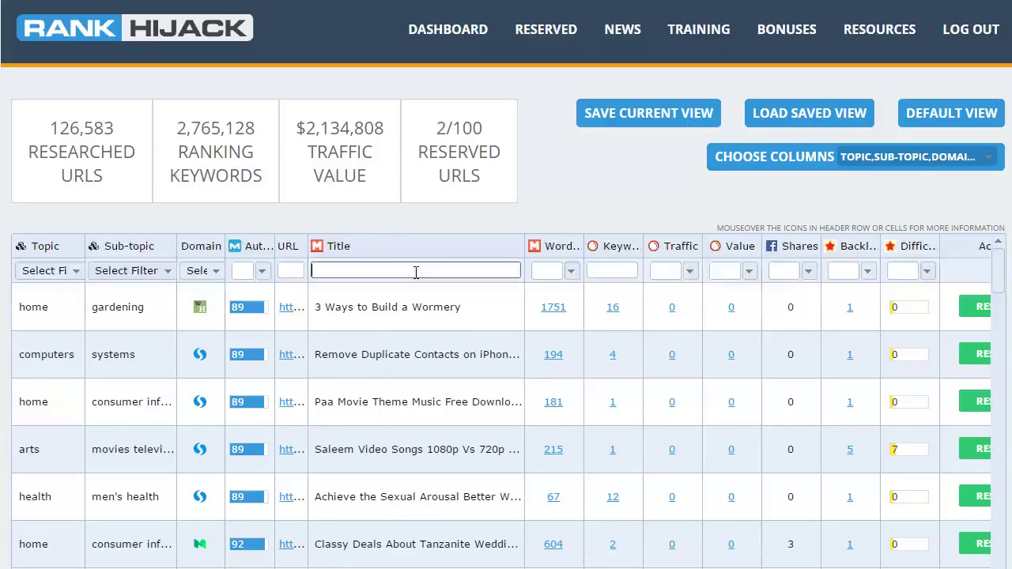
type("dog")
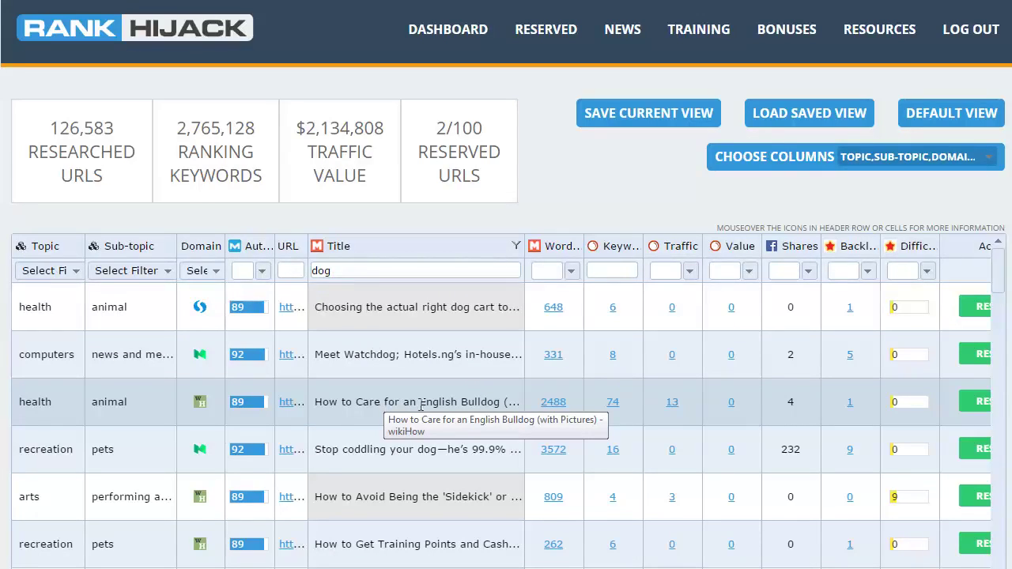
left_click_drag(1000, 276, 1009, 555)
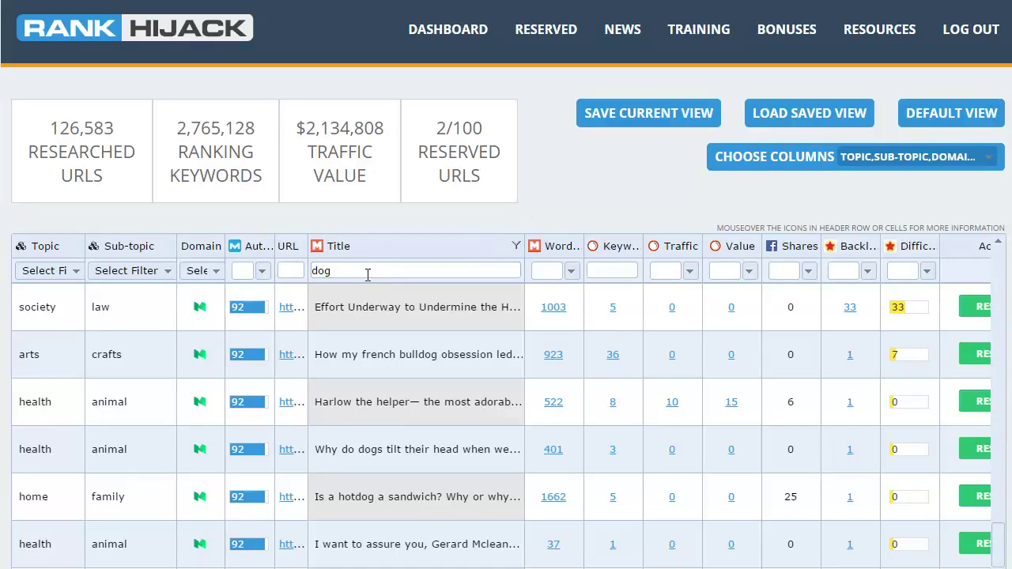
Change the title filter to "guitar" and browse the matching pages.
left_click_drag(368, 276, 310, 271)
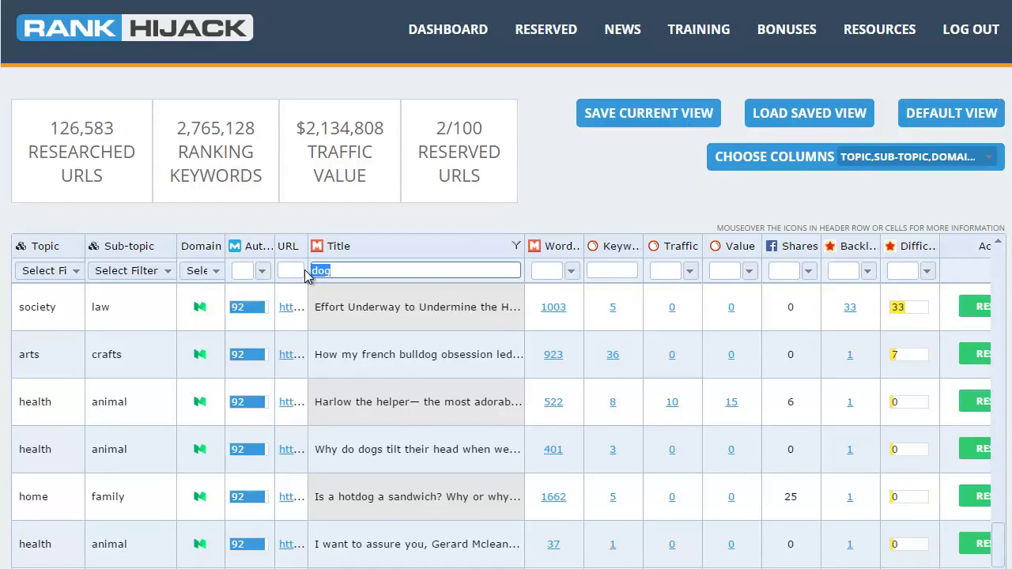
type("guite")
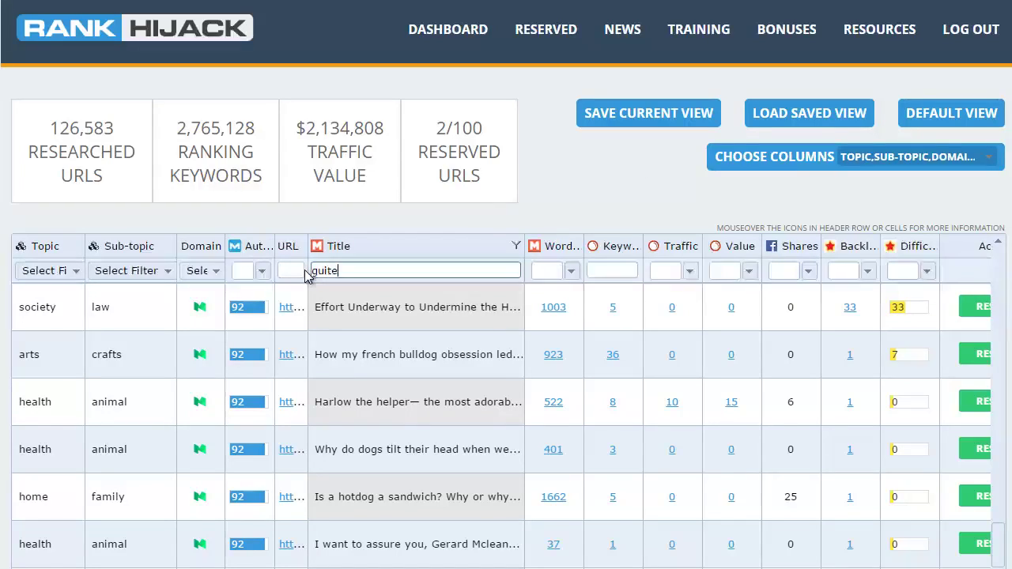
key("BackSpace")
type("ar")
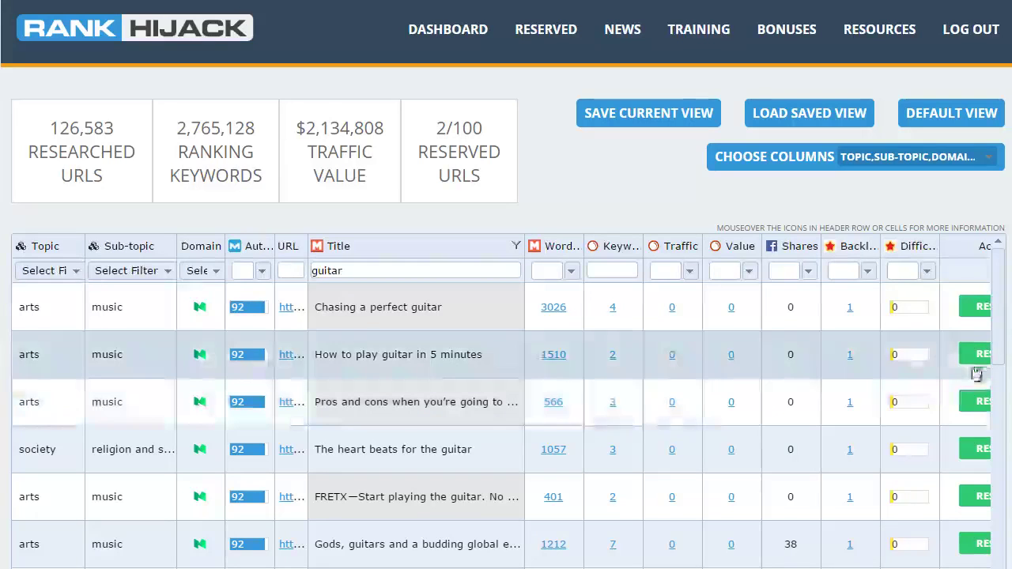
left_click_drag(998, 351, 1001, 536)
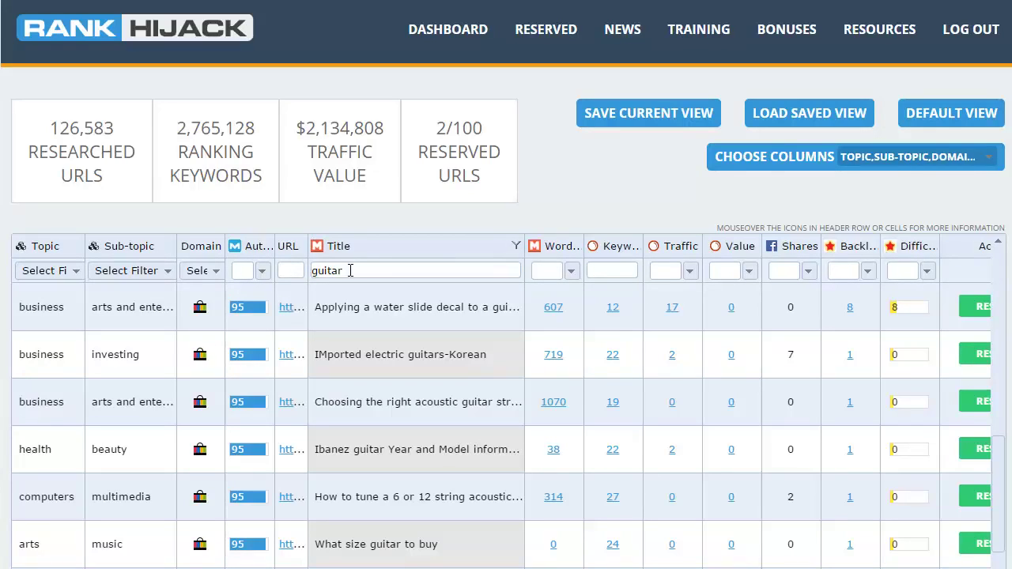
Replace the title filter with "camera" and examine the matching pages.
left_click_drag(352, 271, 267, 273)
type("camer")
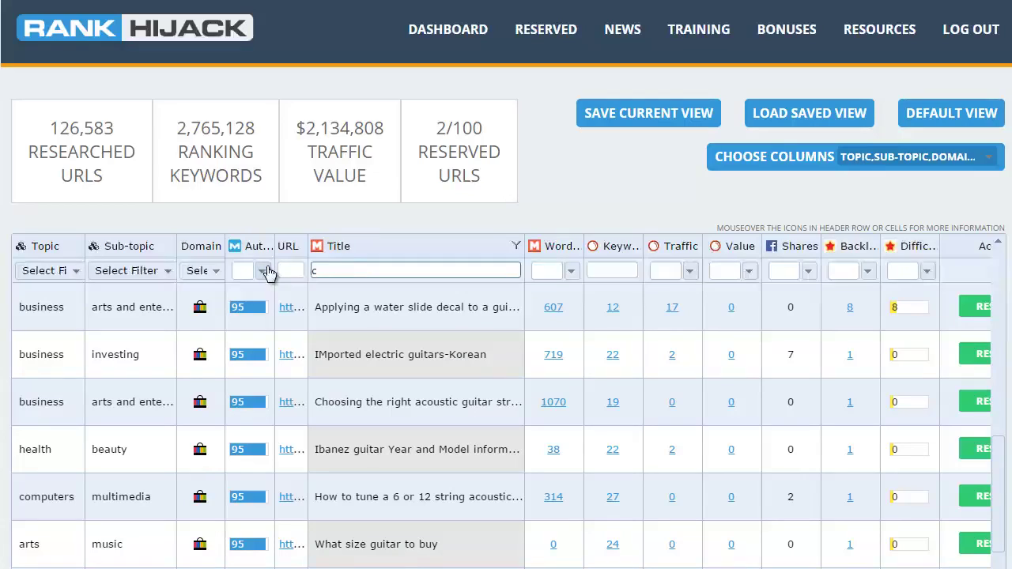
type("a")
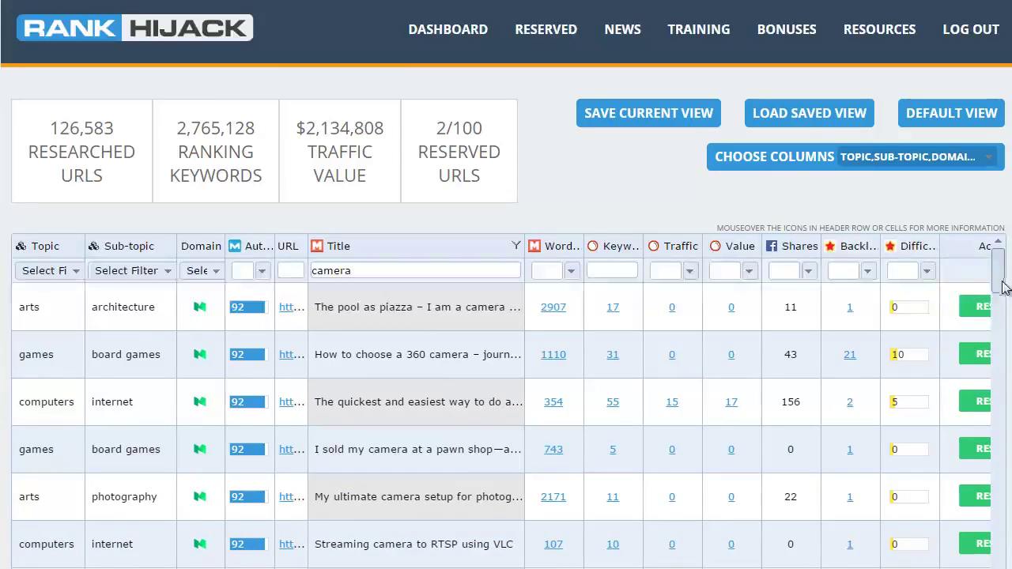
left_click_drag(1000, 269, 1005, 558)
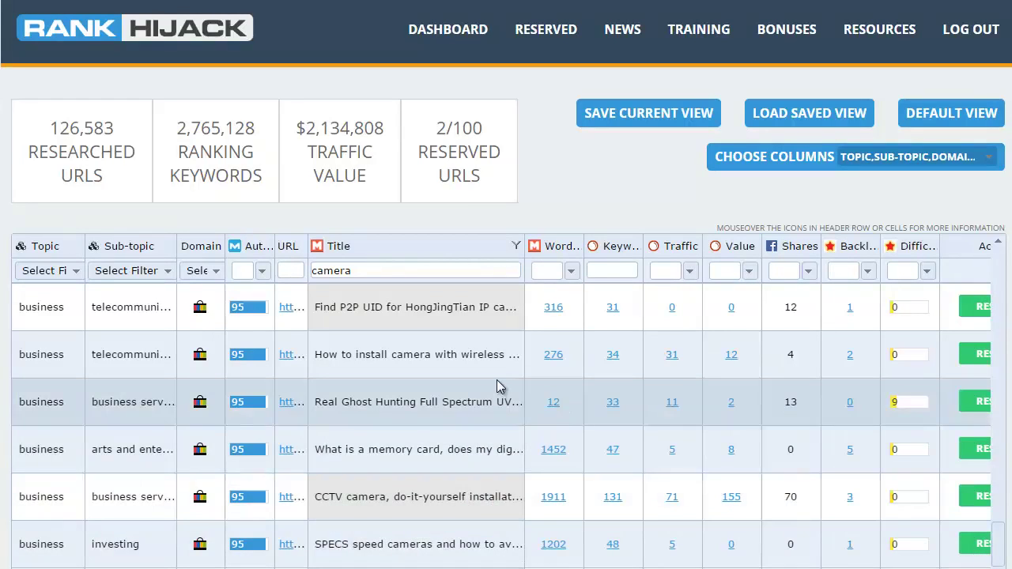
Reserve the internet sub-topic page titled "The quickest and easiest way to do a..." from the camera results.
left_click_drag(1000, 535, 999, 249)
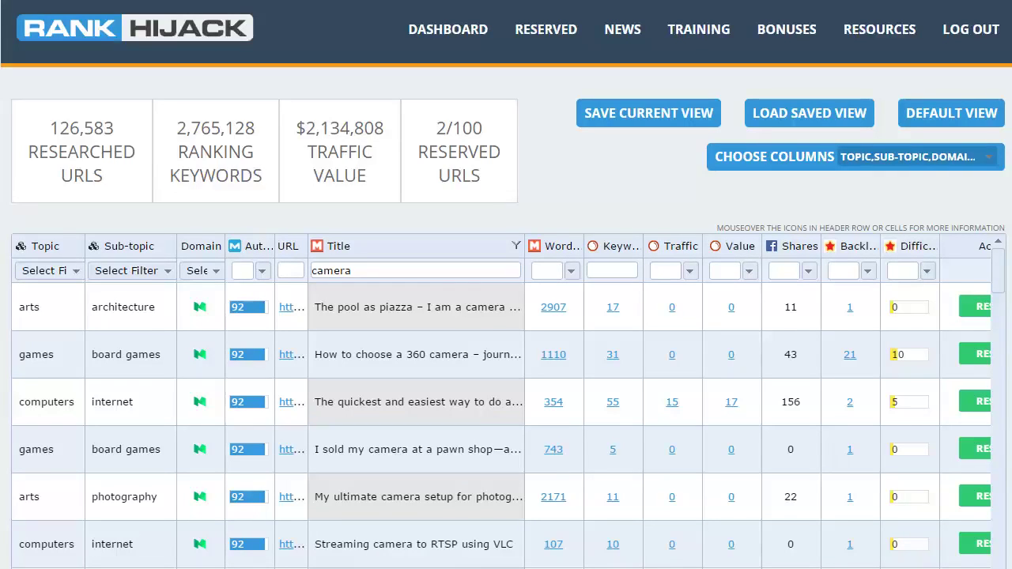
scroll(869, 553, "down", 1)
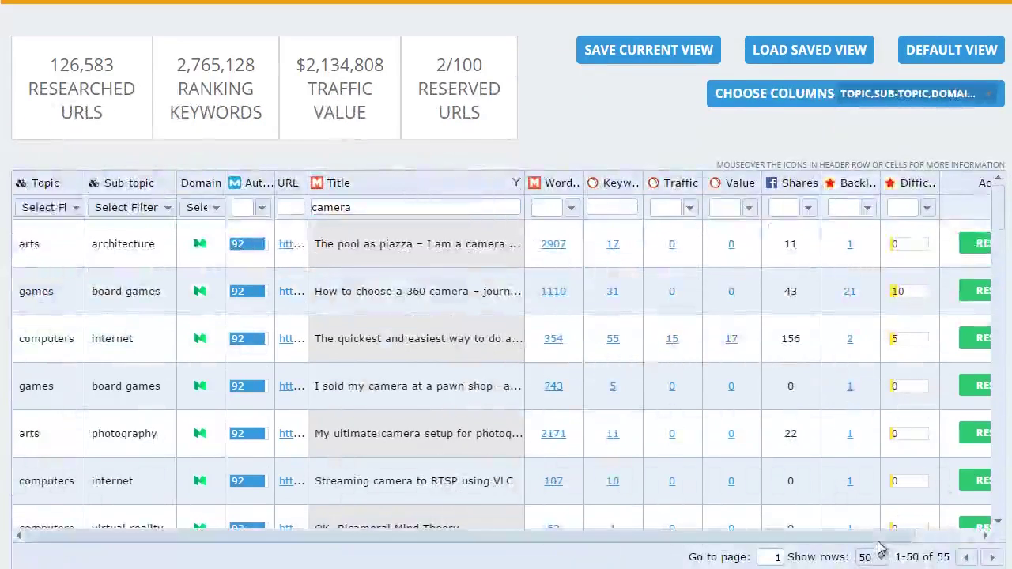
left_click(984, 537)
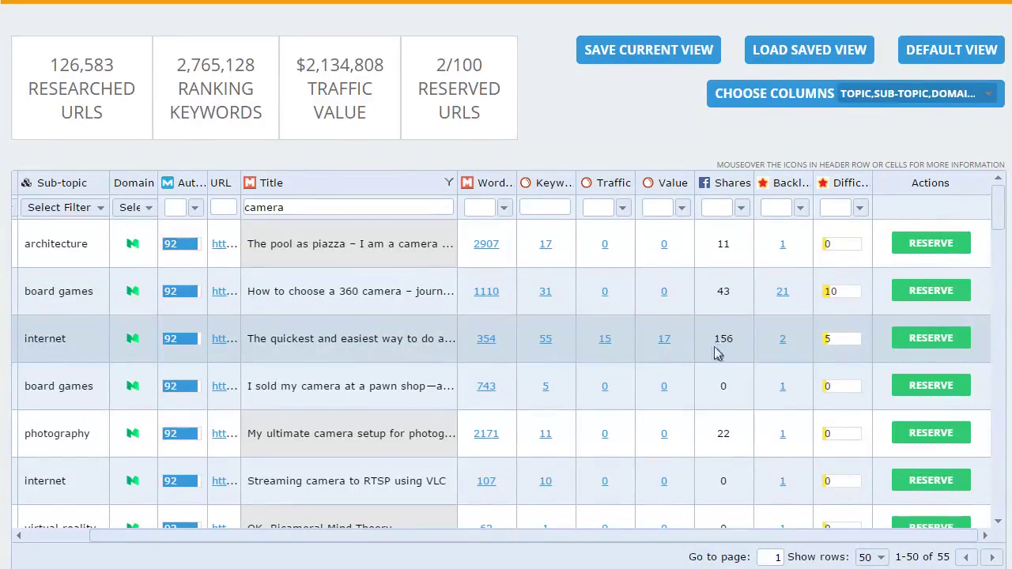
left_click(939, 340)
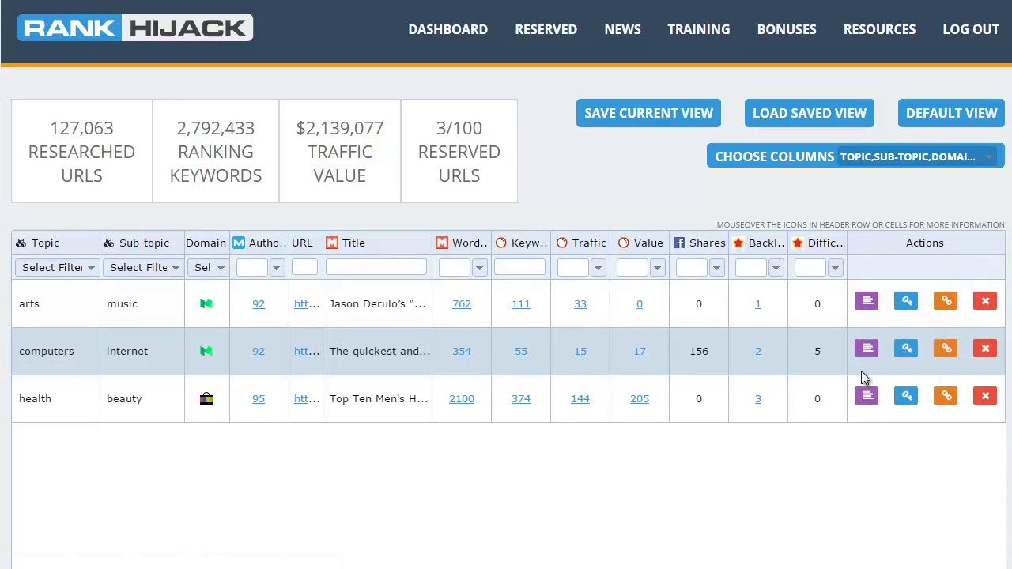
Download the keyword list of the reserved computers page, look through the text file and close it.
left_click(907, 351)
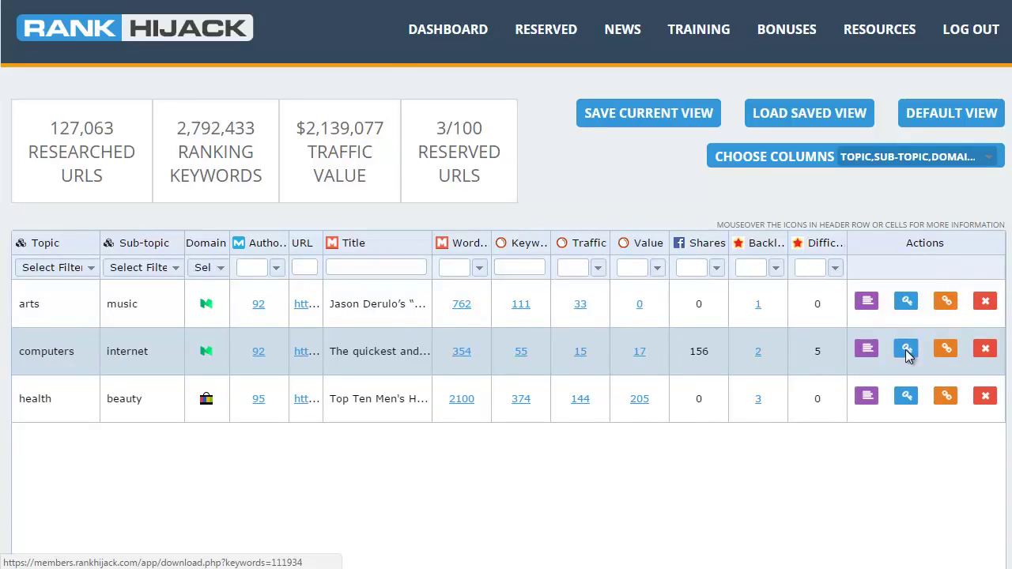
left_click(163, 553)
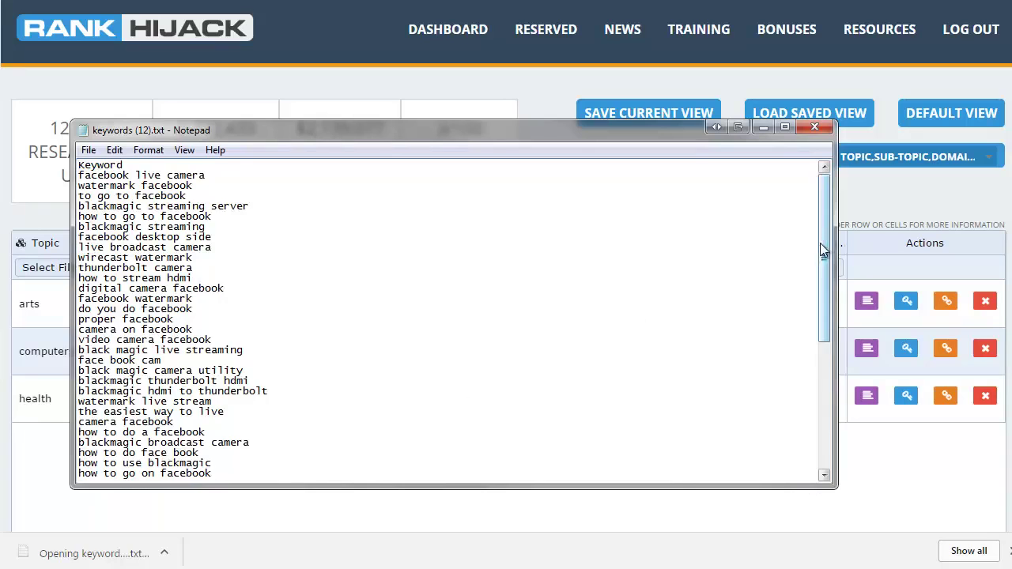
left_click_drag(820, 243, 824, 190)
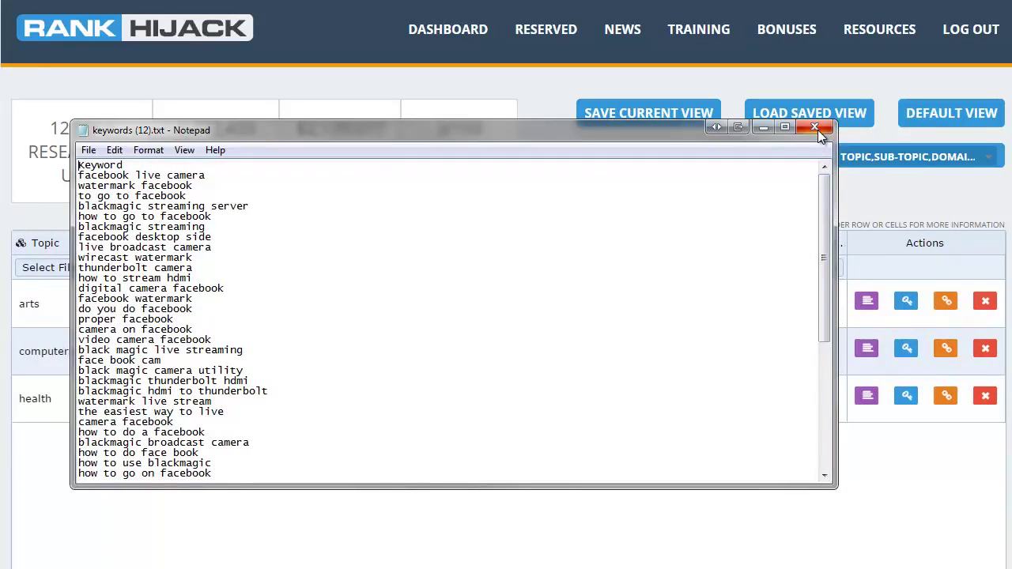
left_click(817, 130)
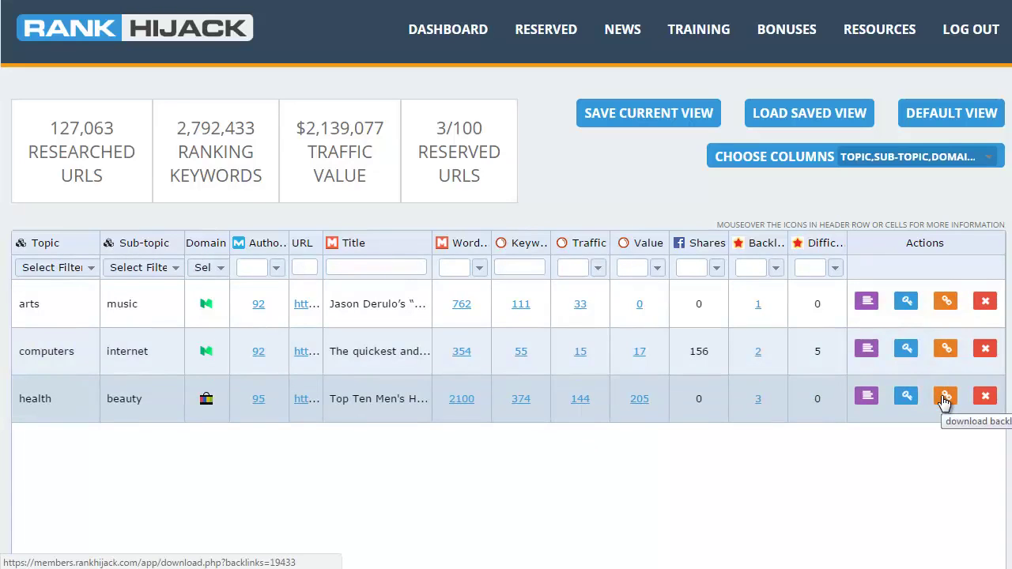
Download the reserved health page's backlinks and view the file with the third URL on its own line, closing it without saving.
left_click(943, 400)
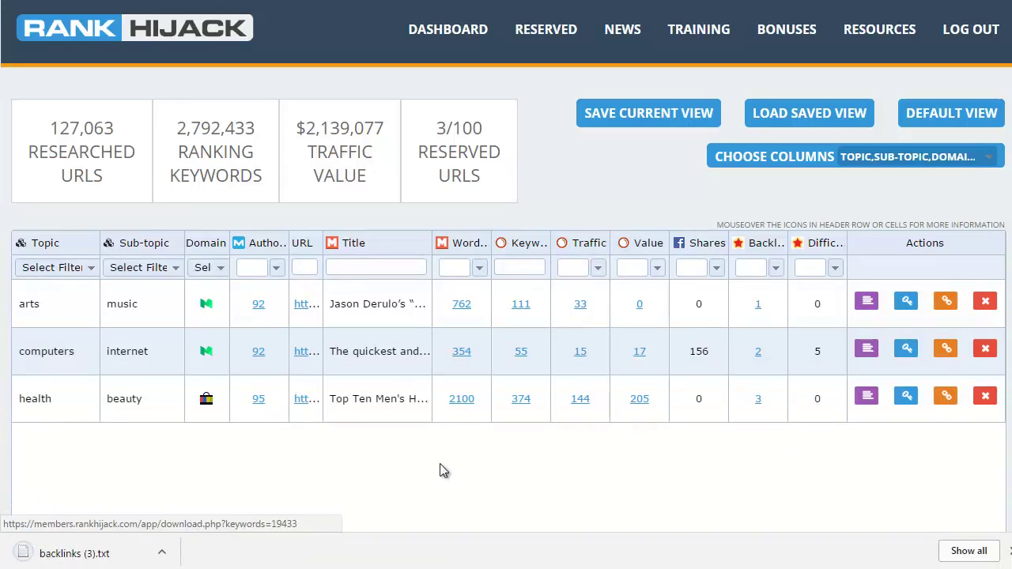
left_click(152, 551)
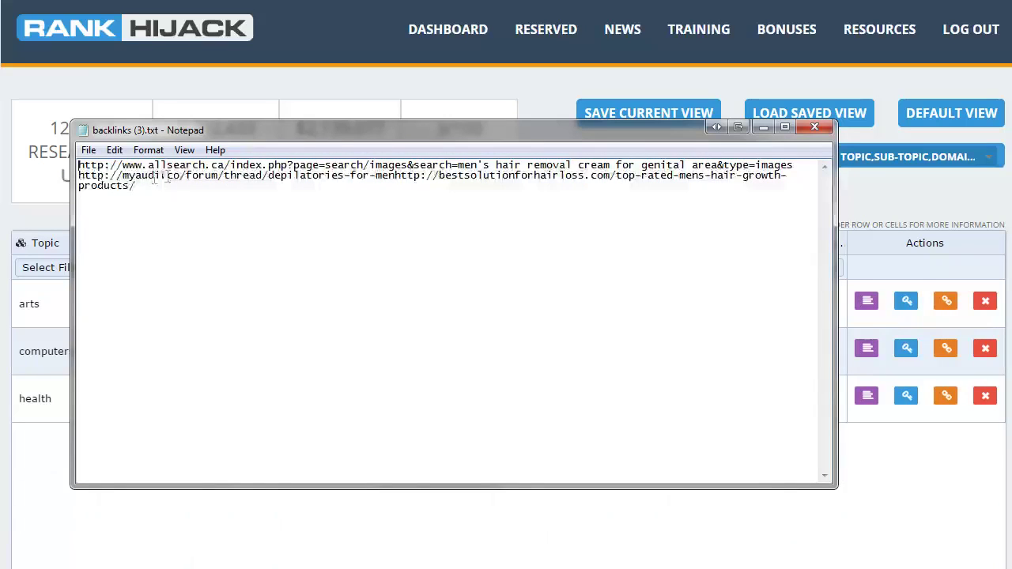
left_click(395, 179)
key("Return")
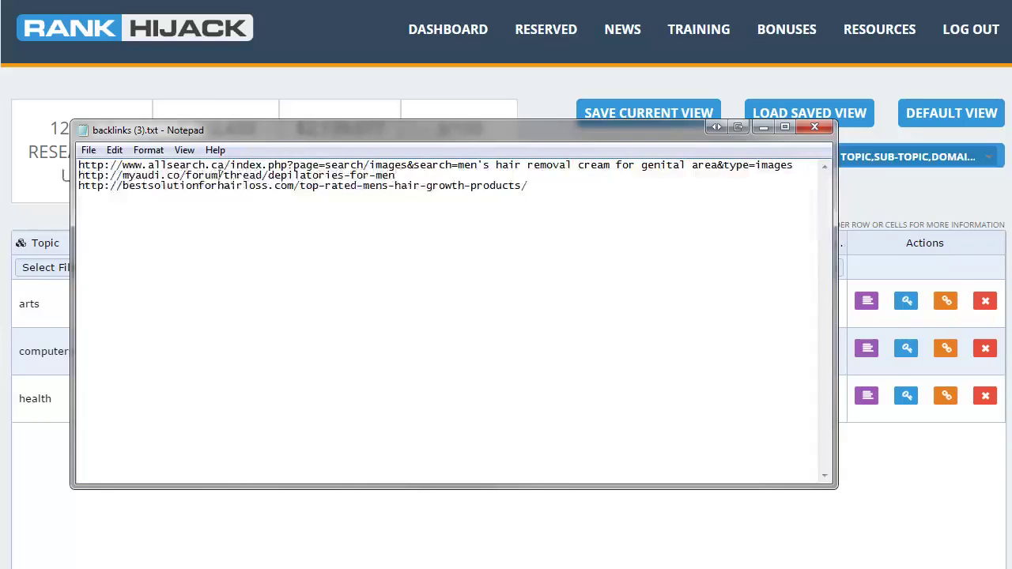
left_click(804, 134)
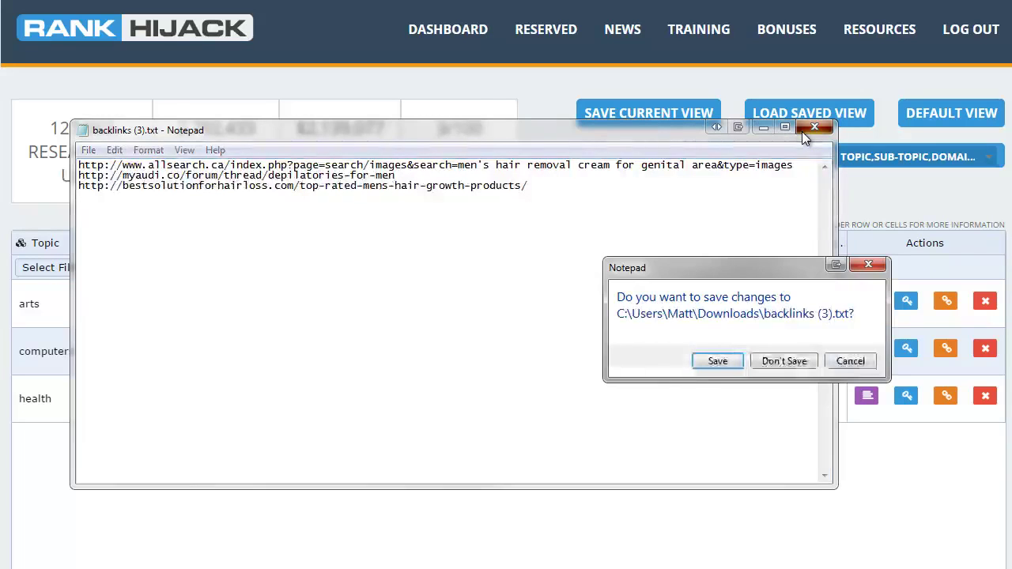
left_click(779, 362)
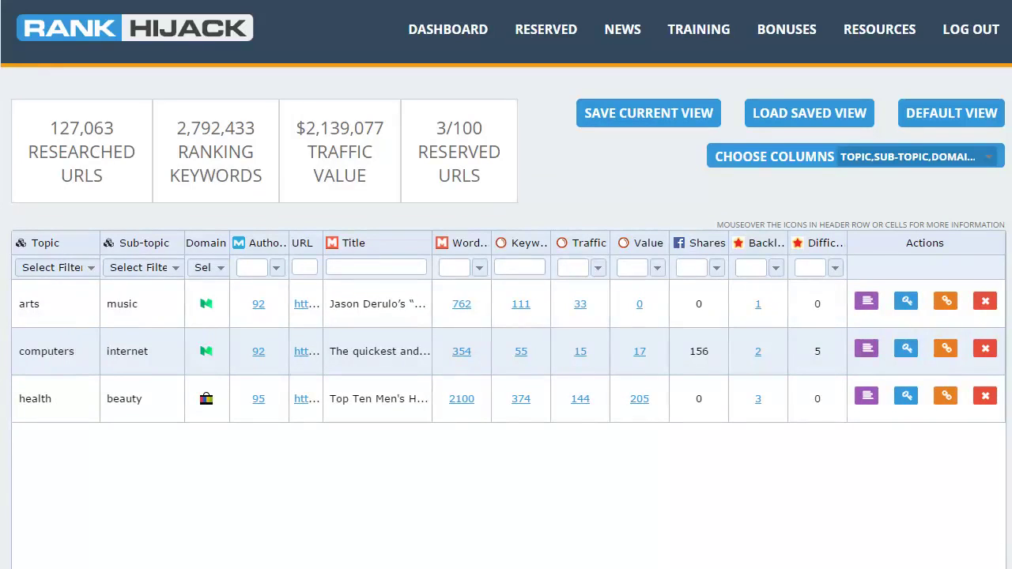